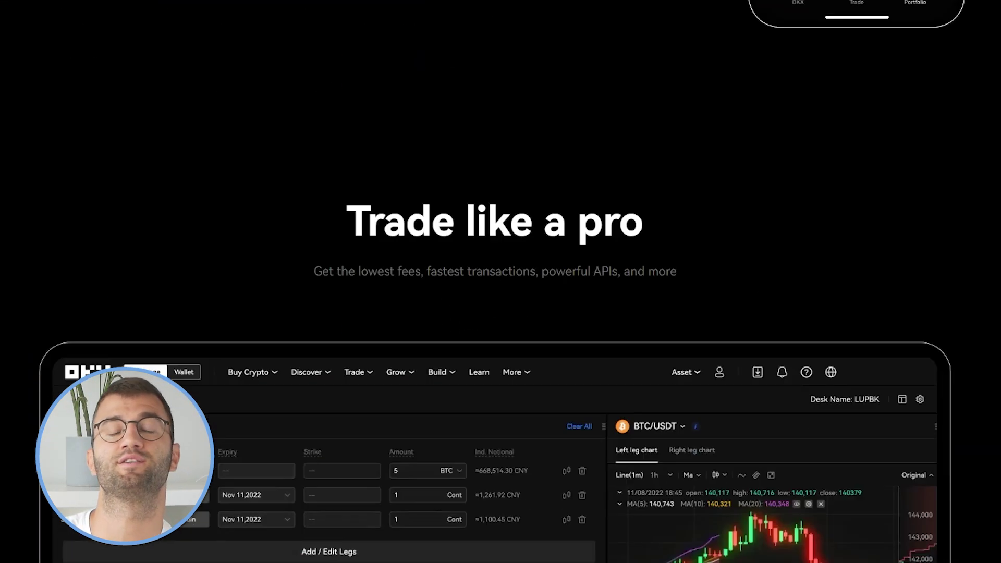
# - Scroll down the OKX homepage past 'Trade like a pro' and the RFQ dashboard
pyautogui.scroll(-4, 501, 282)
pyautogui.scroll(-6, 500, 282)
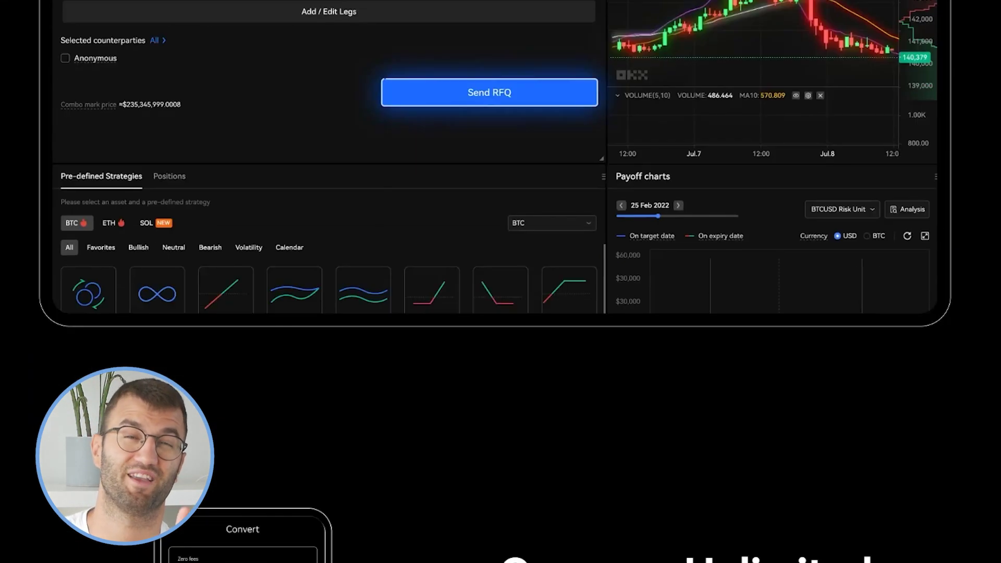
pyautogui.scroll(-15, 500, 281)
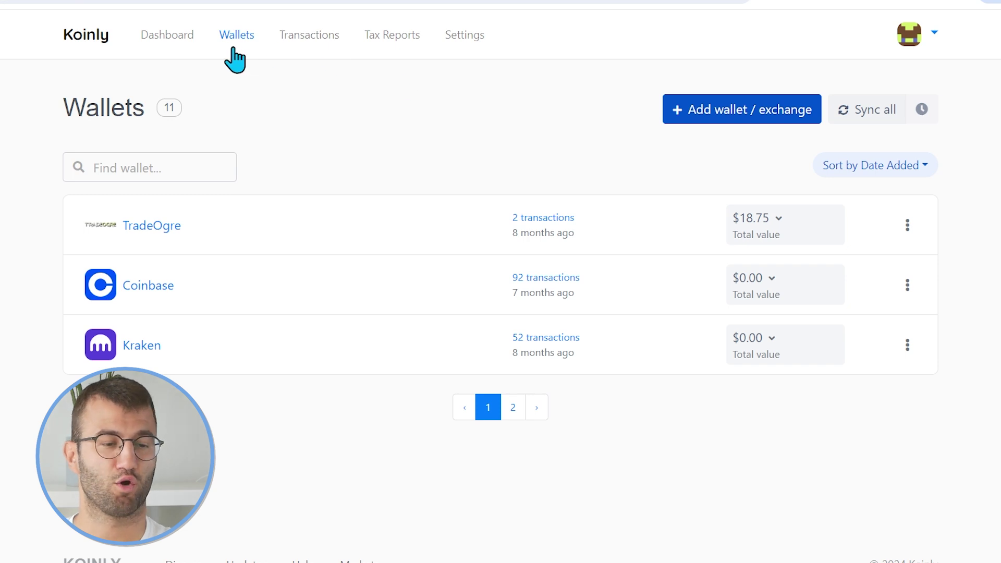
# - Add a new wallet in Koinly by searching 'okx' and selecting the OKX card
pyautogui.click(688, 120)
pyautogui.click(318, 188)
pyautogui.write('okx')
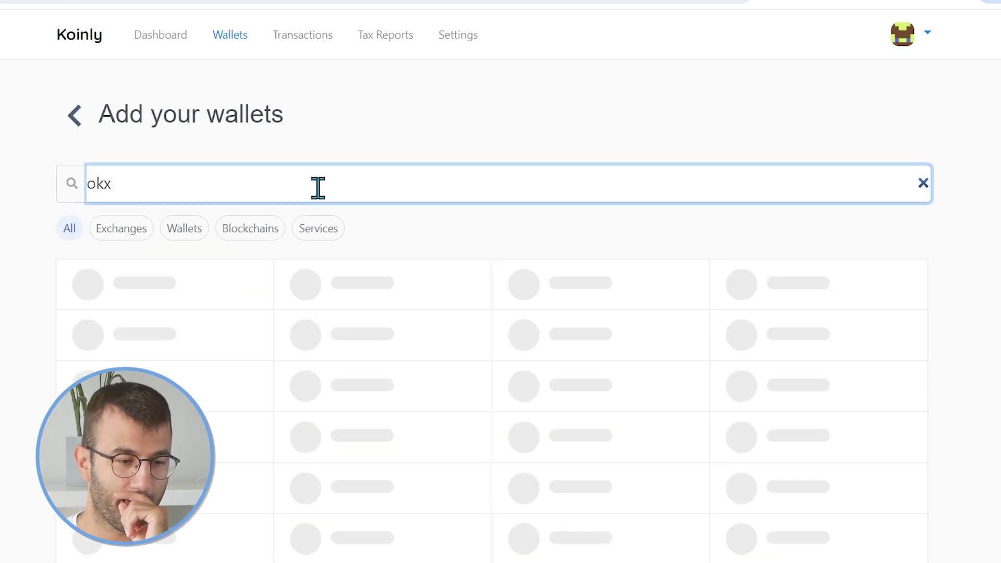
pyautogui.click(254, 291)
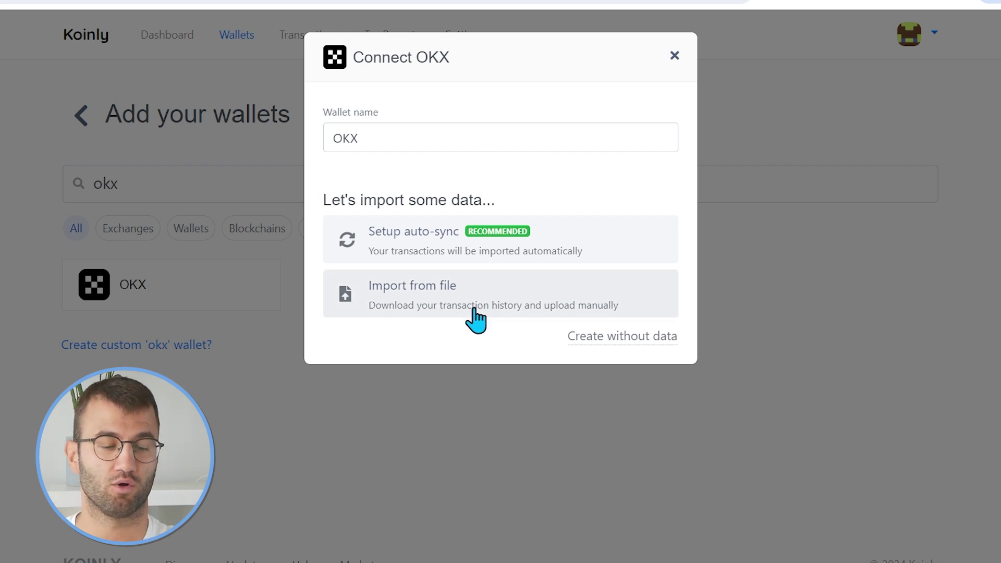
# - Choose Setup auto-sync in the Connect OKX dialog to get the API key form
pyautogui.click(472, 249)
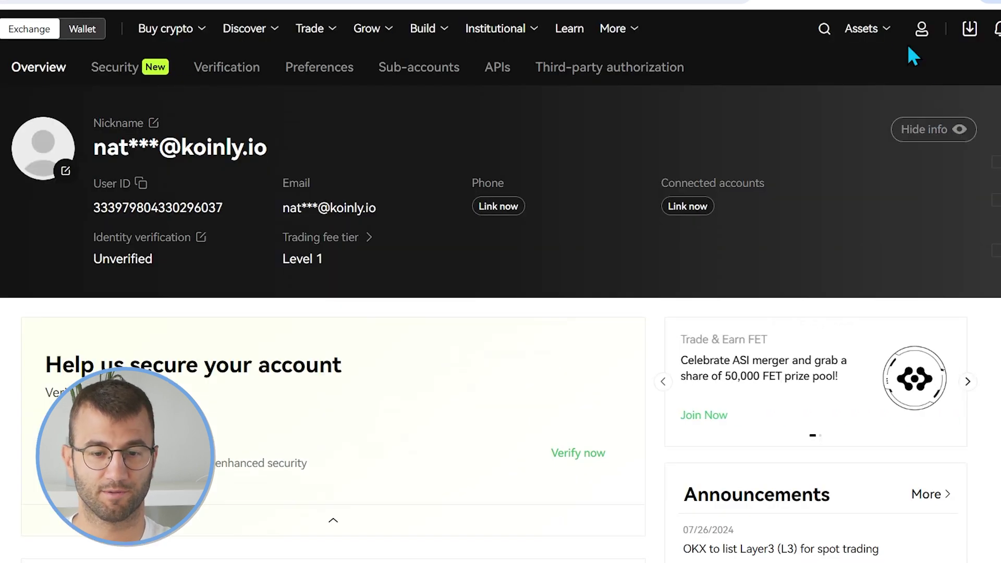
# - On OKX's API management page, start a new API named koinly
pyautogui.moveTo(922, 28)
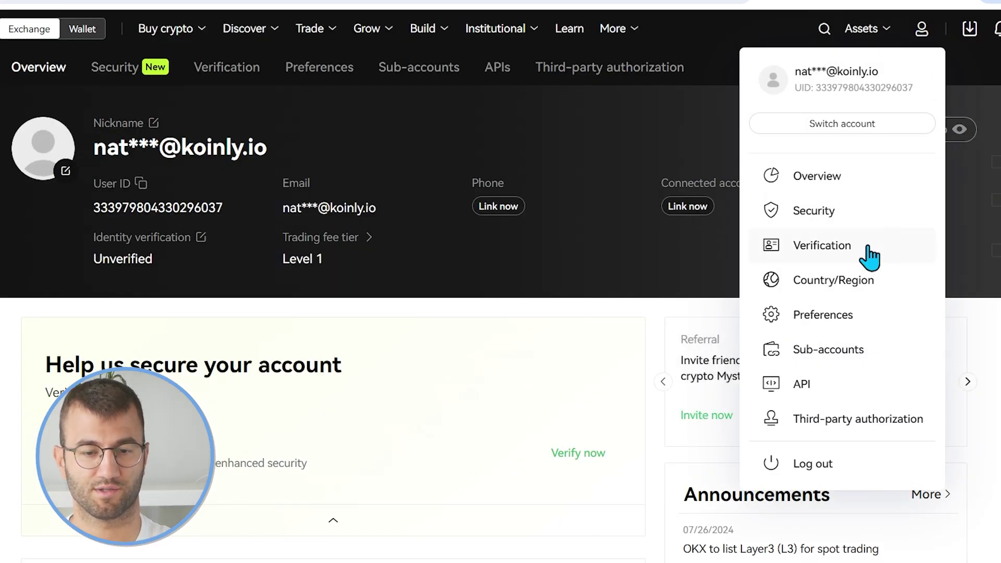
pyautogui.click(867, 386)
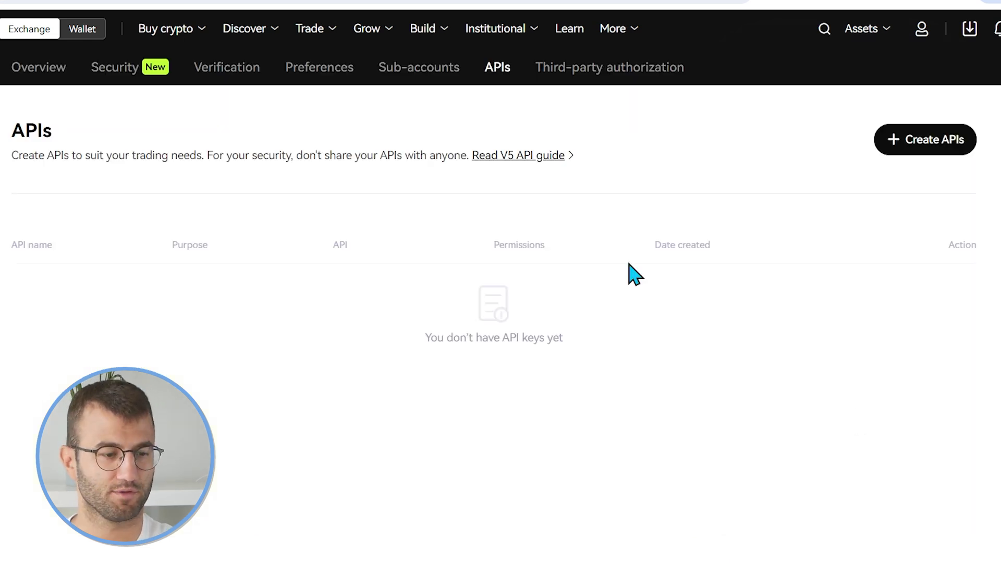
pyautogui.click(910, 149)
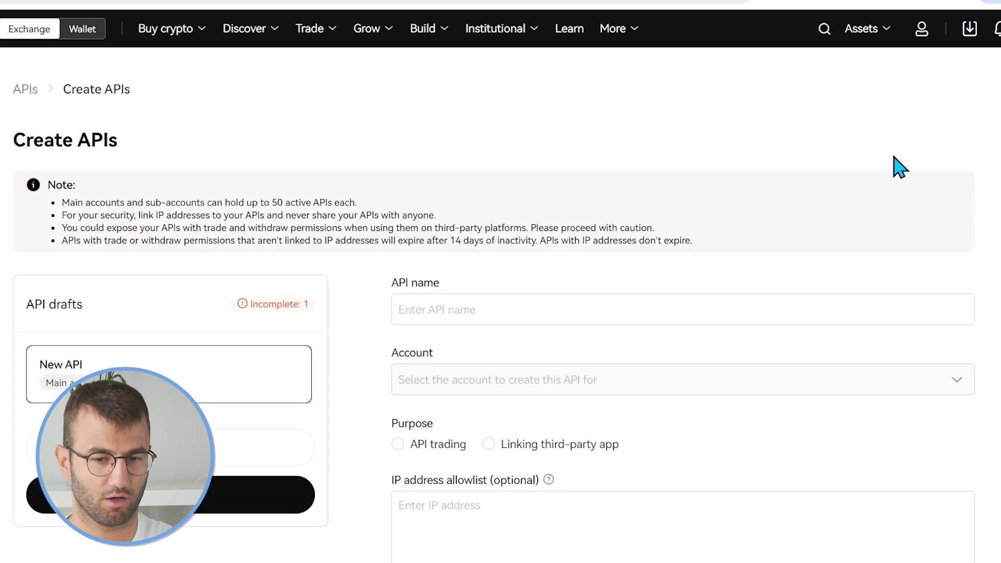
pyautogui.click(545, 306)
pyautogui.scroll(-2, 751, 128)
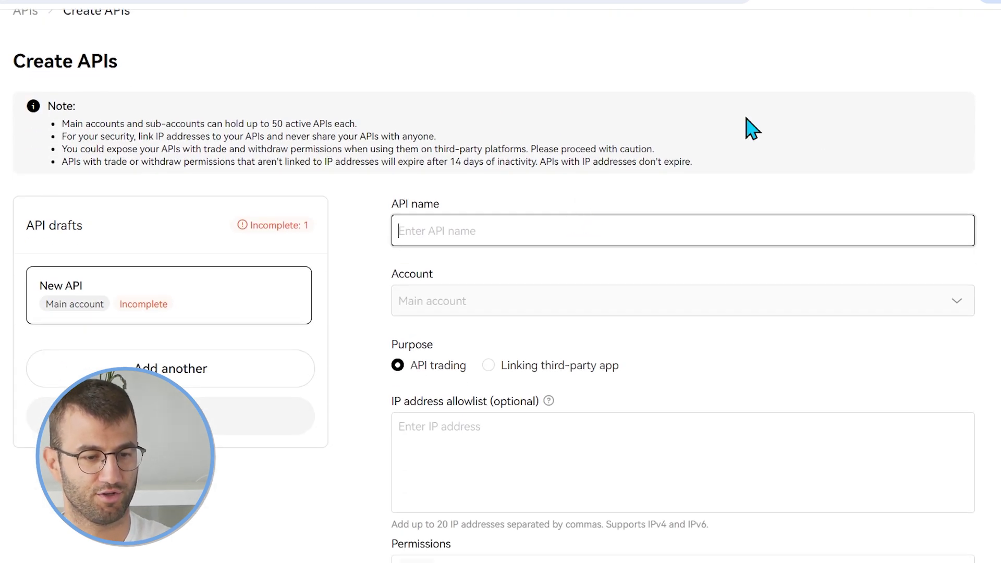
pyautogui.write('koinly')
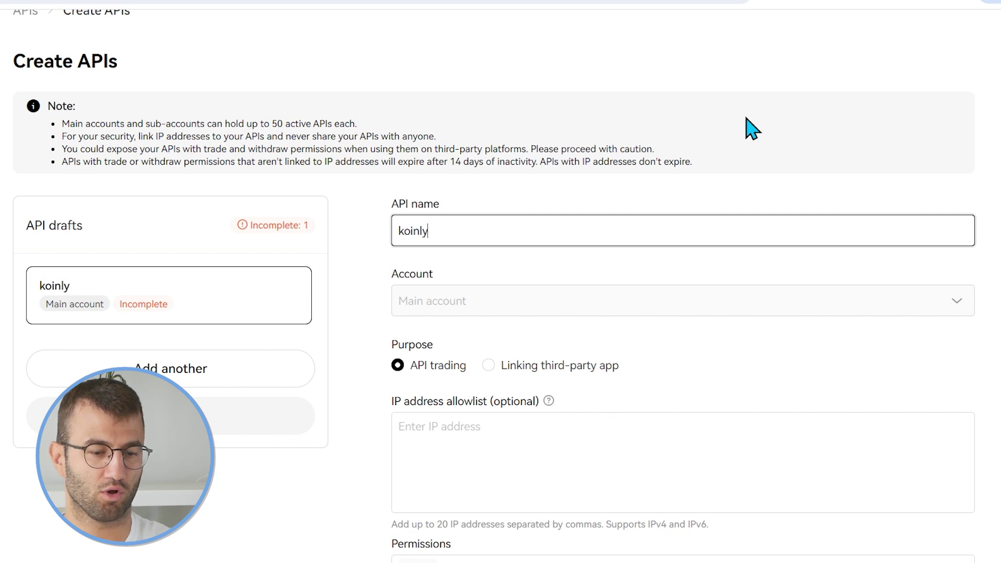
pyautogui.scroll(-3, 558, 357)
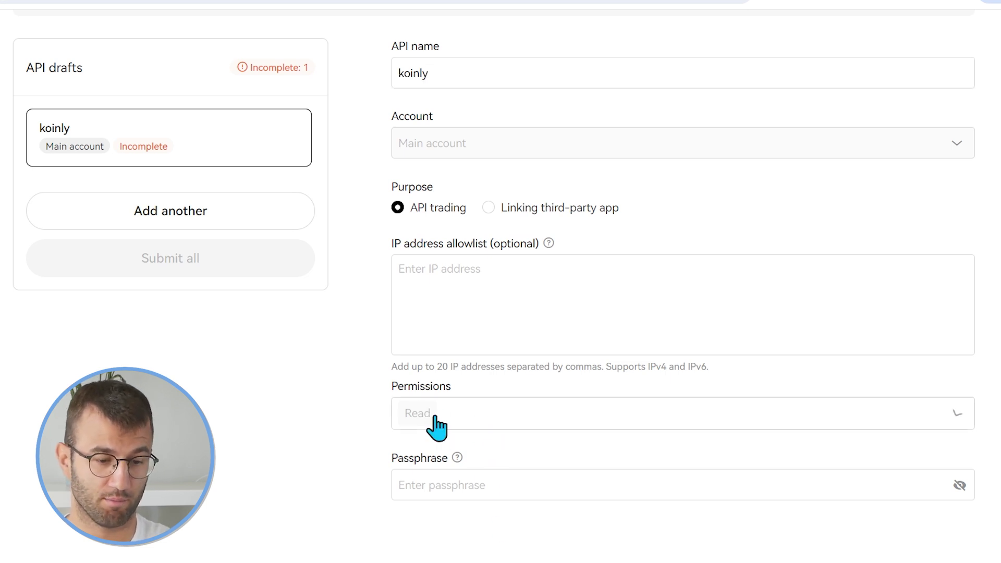
# - Keep the koinly API's permission at Read only and enter a valid passphrase
pyautogui.click(461, 427)
pyautogui.click(262, 449)
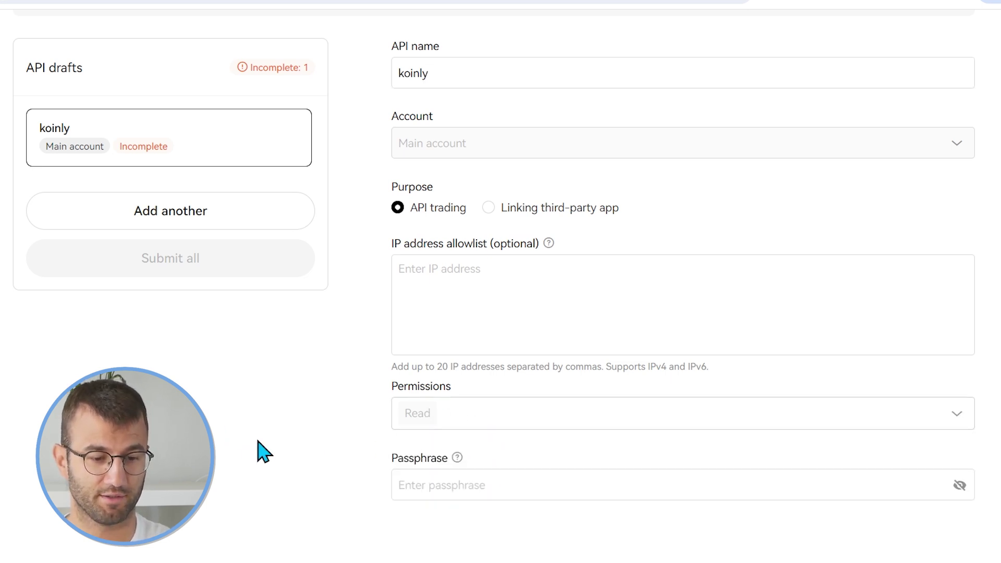
pyautogui.scroll(-2, 618, 446)
pyautogui.click(624, 416)
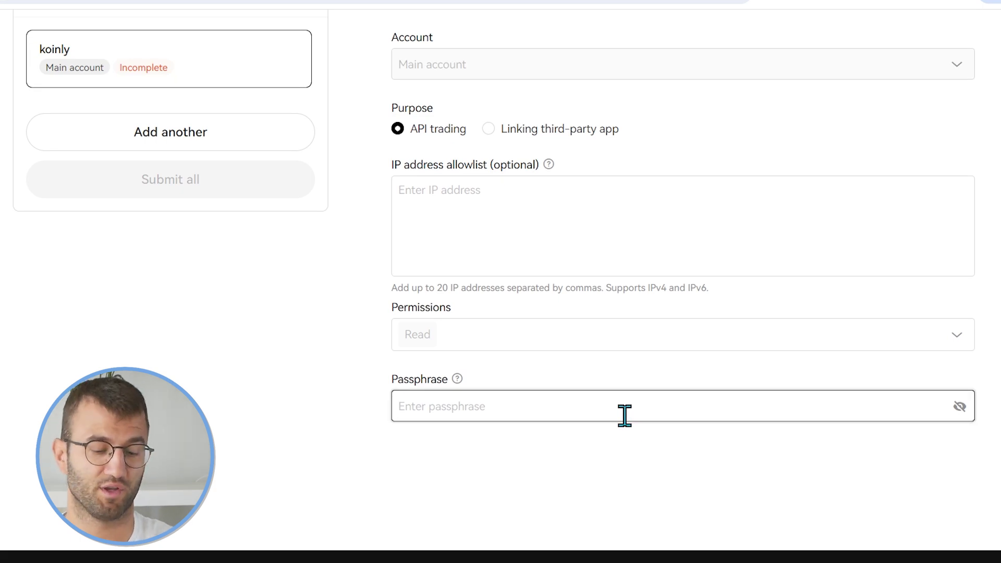
pyautogui.write('••')
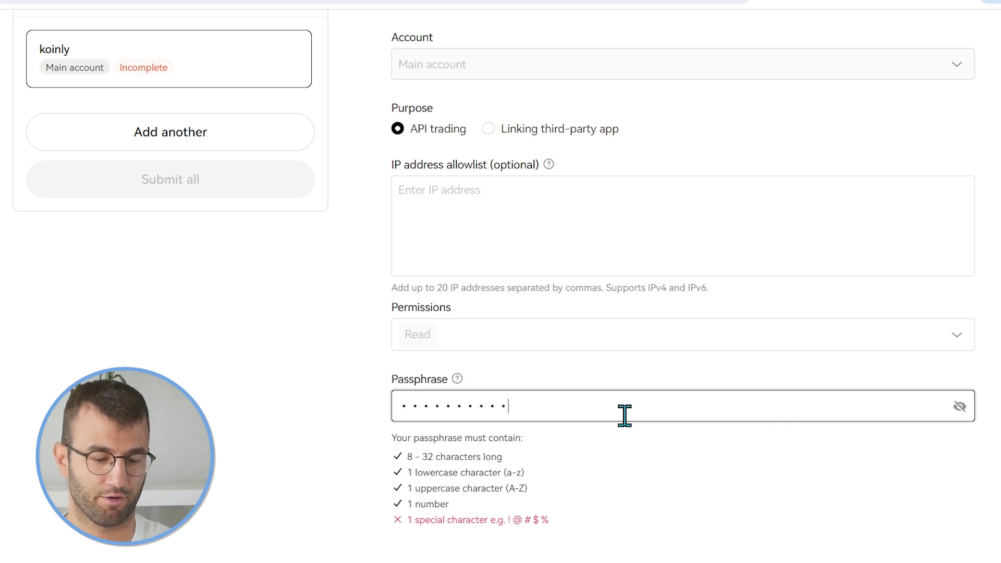
pyautogui.write('!')
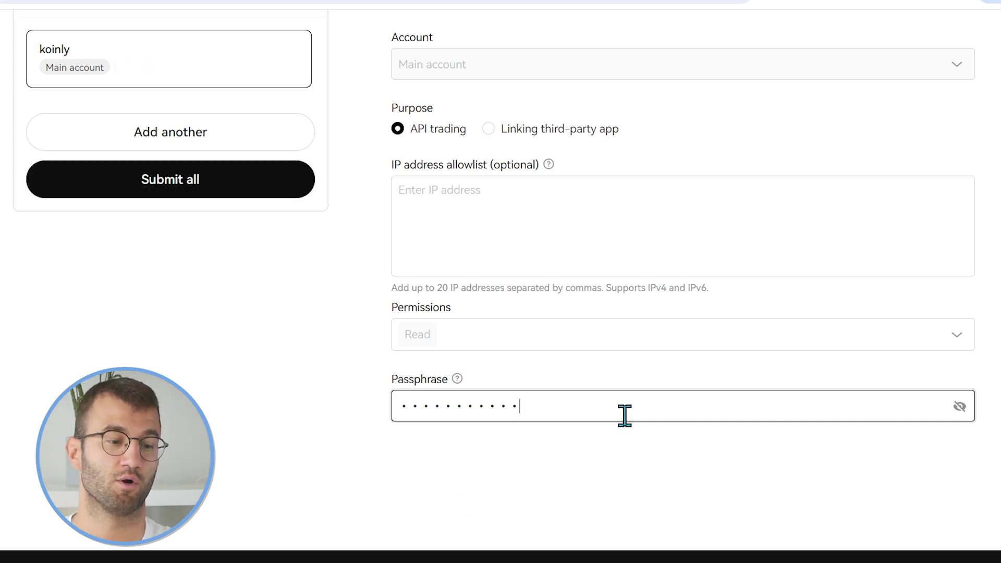
pyautogui.scroll(2, 268, 352)
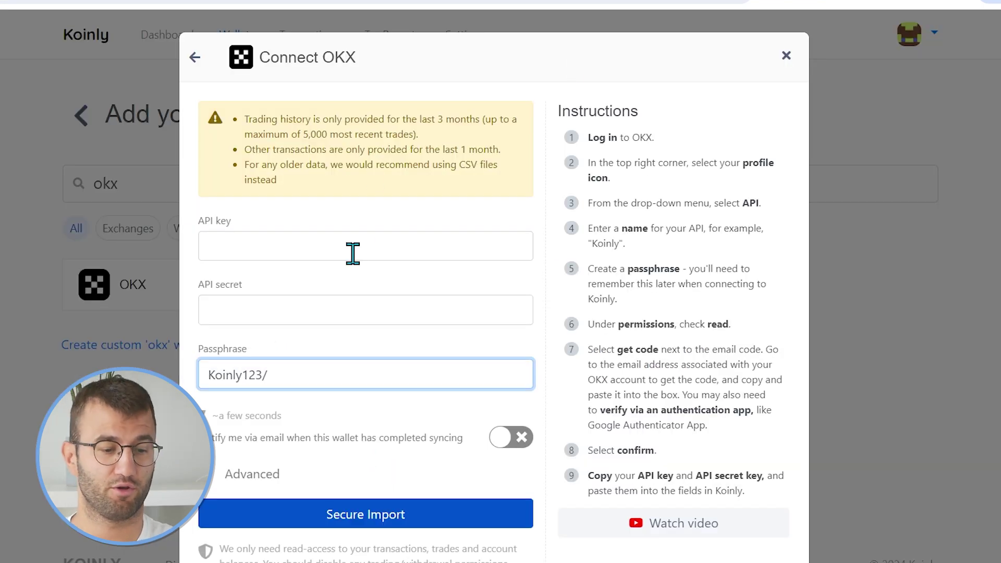
# - Paste the OKX API key and secret into Koinly, then choose Import from file instead
pyautogui.click(352, 253)
pyautogui.hotkey('ctrl', 'v')
pyautogui.click(359, 309)
pyautogui.hotkey('ctrl', 'v')
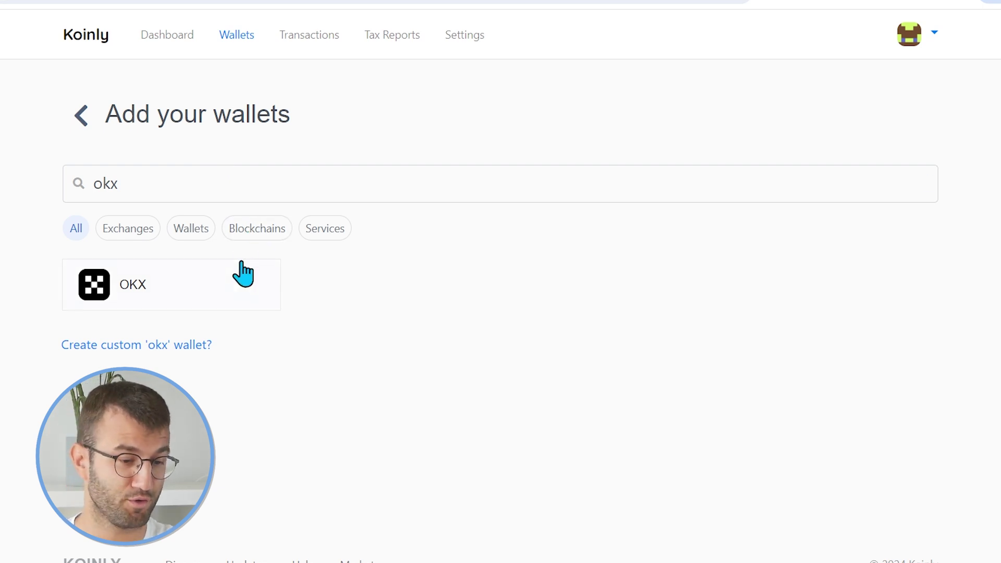
pyautogui.click(234, 298)
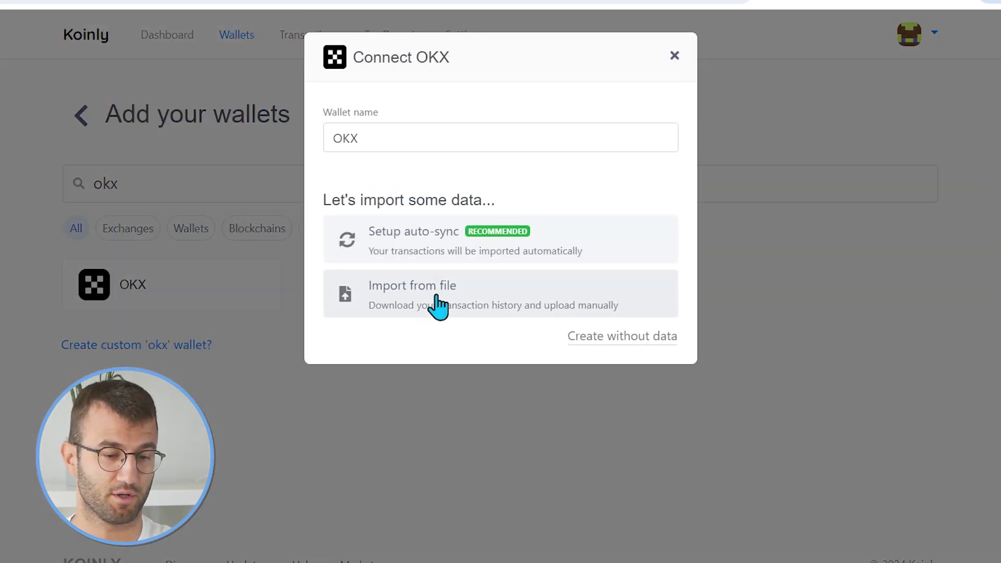
pyautogui.click(480, 302)
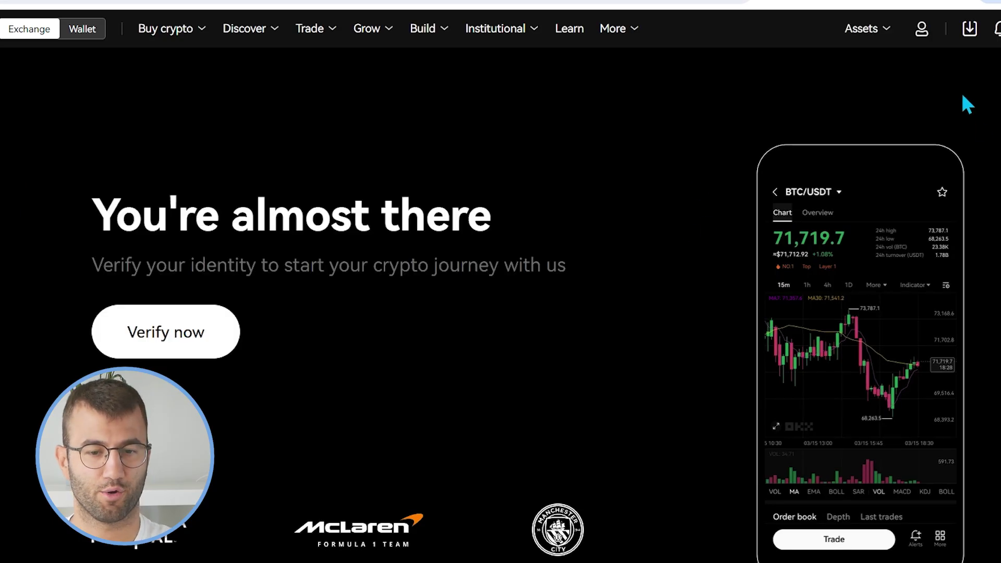
# - Go to OKX Assets > My assets and open the Order center's Trading history
pyautogui.moveTo(896, 38)
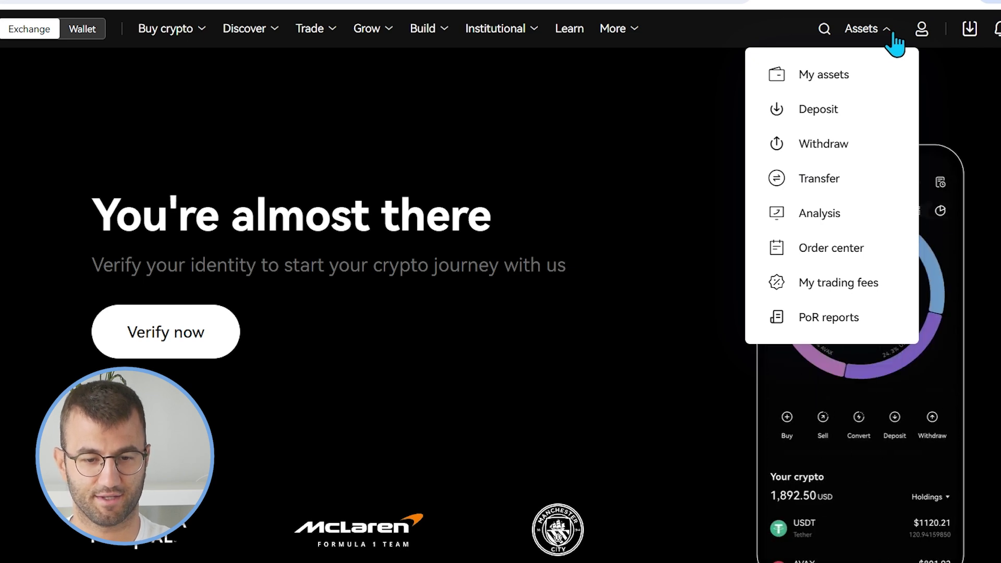
pyautogui.click(856, 79)
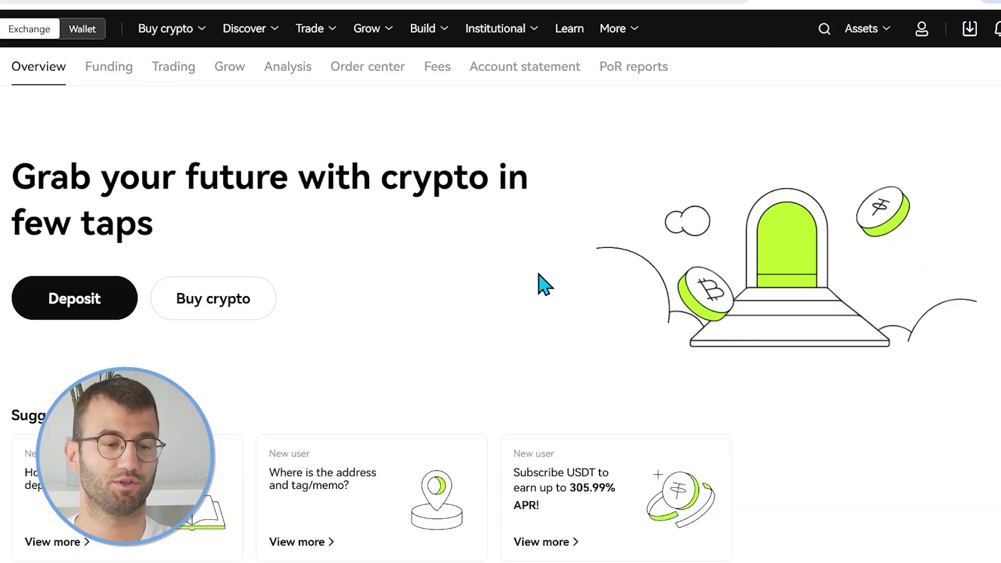
pyautogui.click(374, 72)
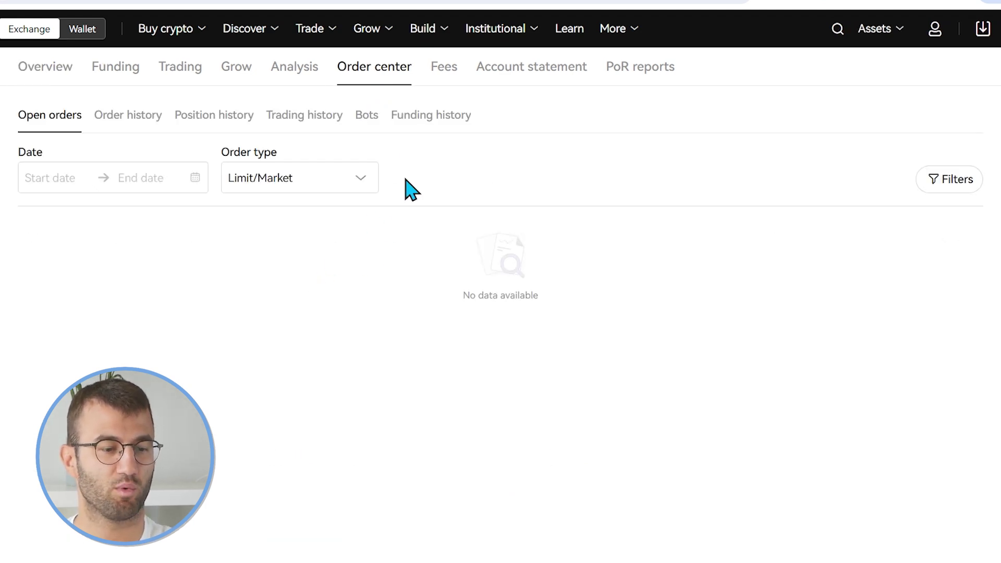
pyautogui.click(332, 122)
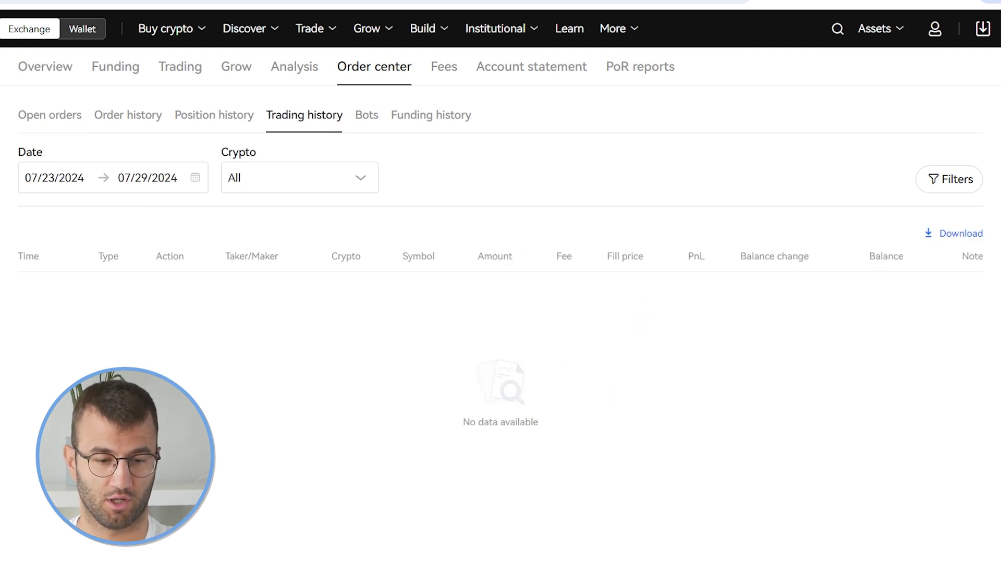
# - Set the trading-history download date range to Last year, checking the custom date calendar
pyautogui.click(947, 245)
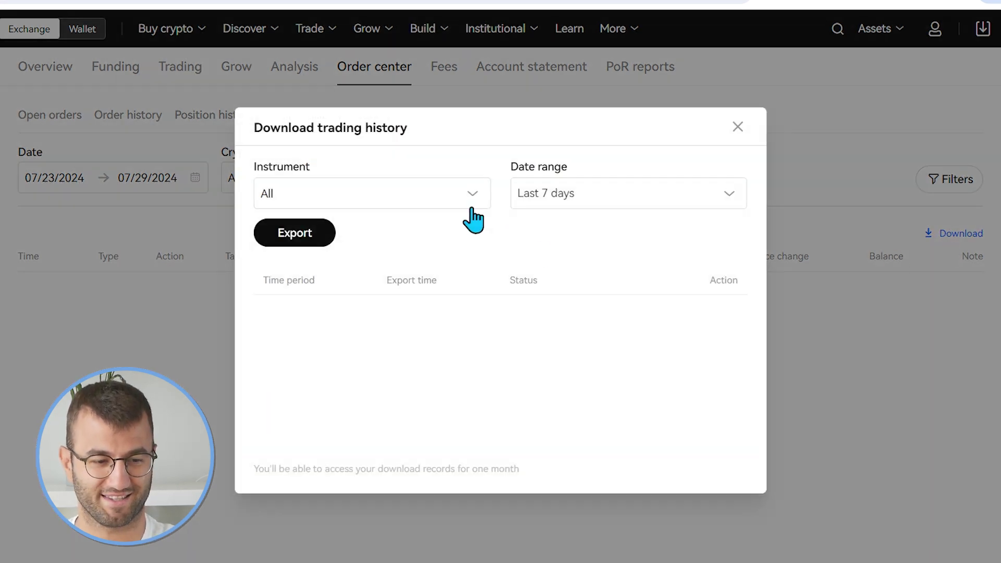
pyautogui.click(428, 206)
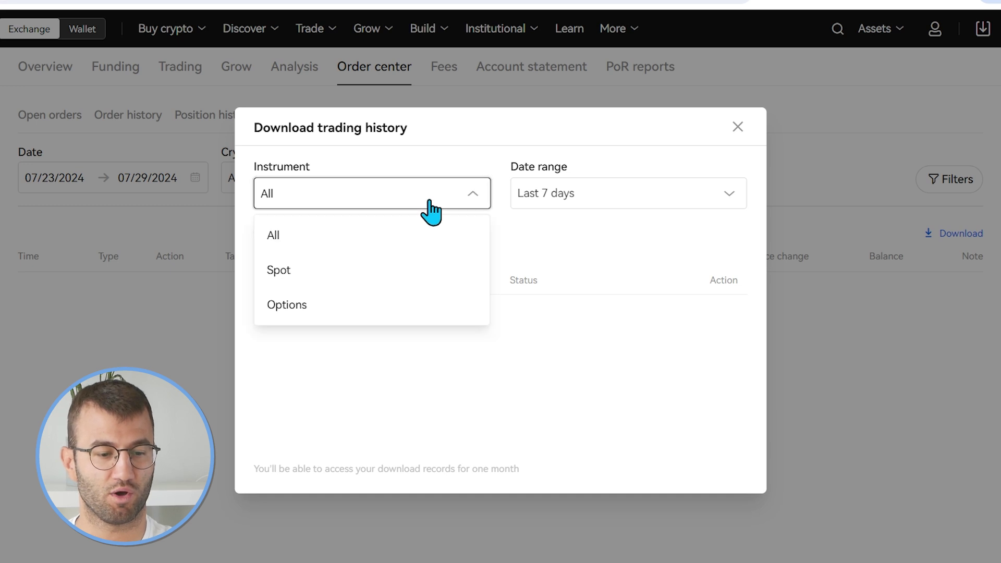
pyautogui.click(398, 241)
pyautogui.click(570, 206)
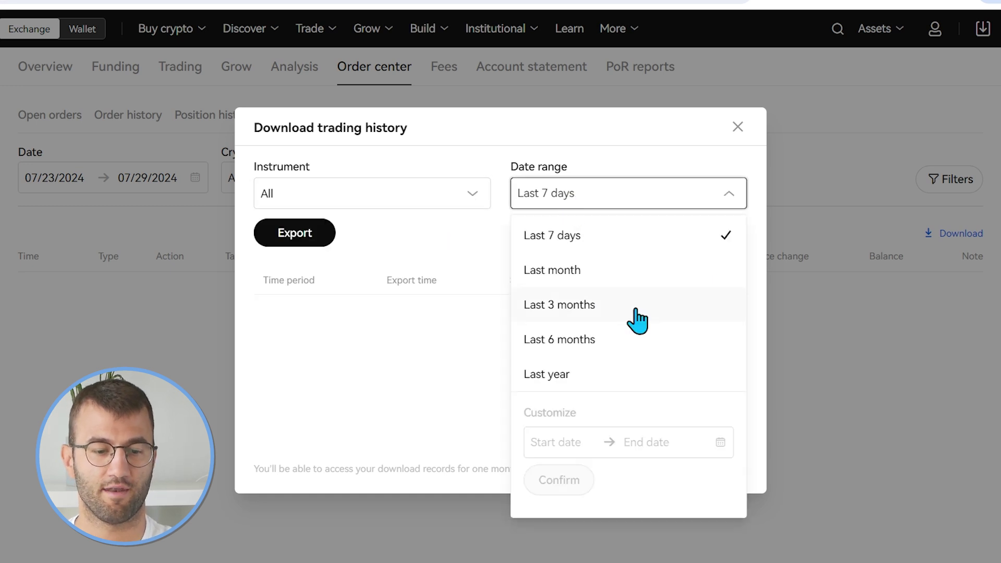
pyautogui.click(652, 378)
pyautogui.click(640, 202)
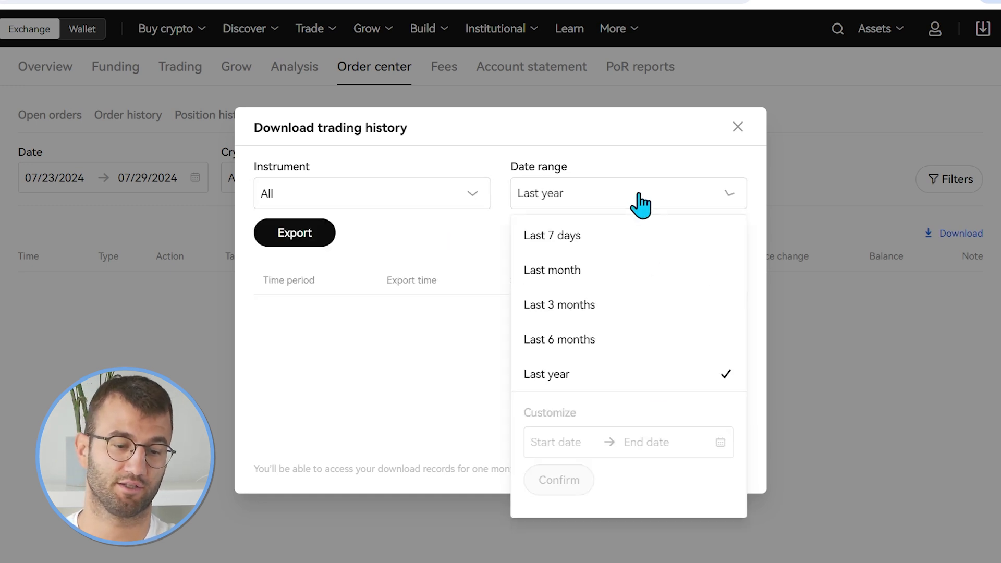
pyautogui.click(574, 453)
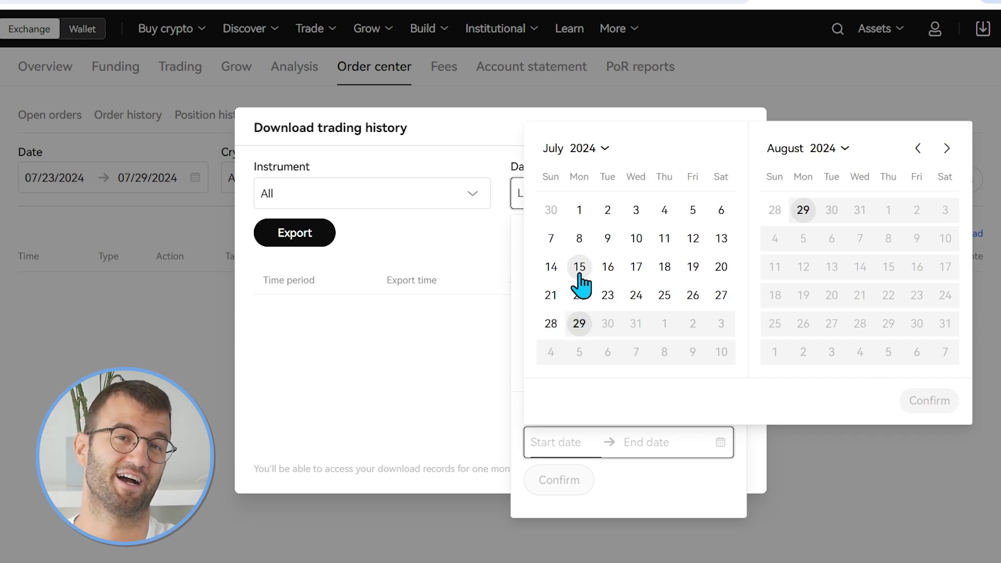
pyautogui.click(392, 319)
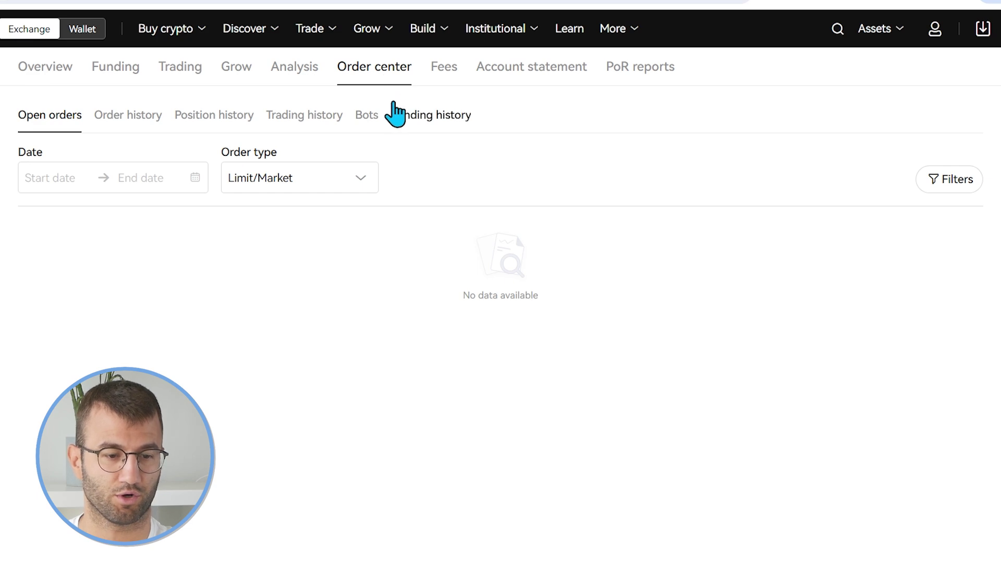
# - Switch to OKX's Funding history tab and open its Download dialog
pyautogui.click(432, 117)
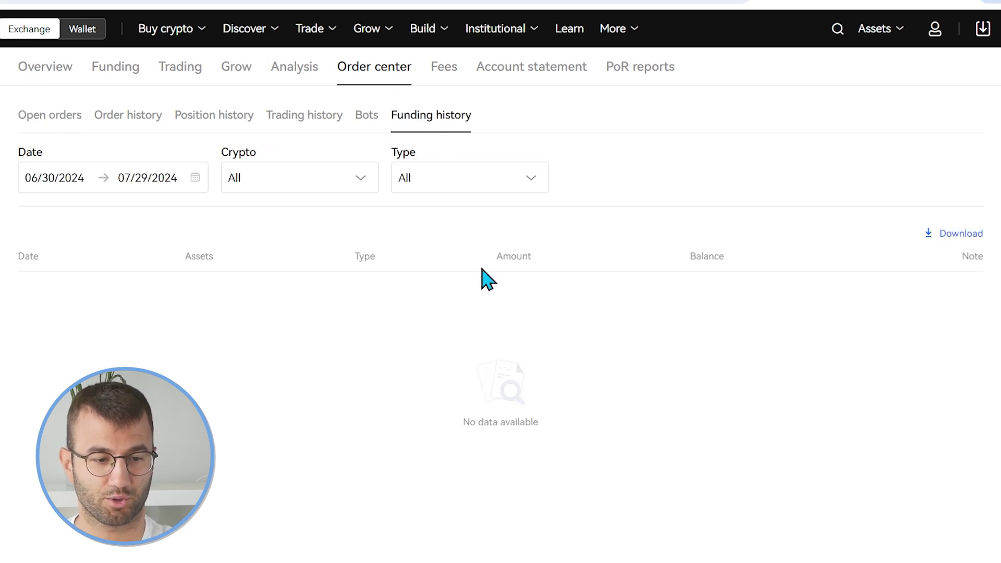
pyautogui.click(954, 245)
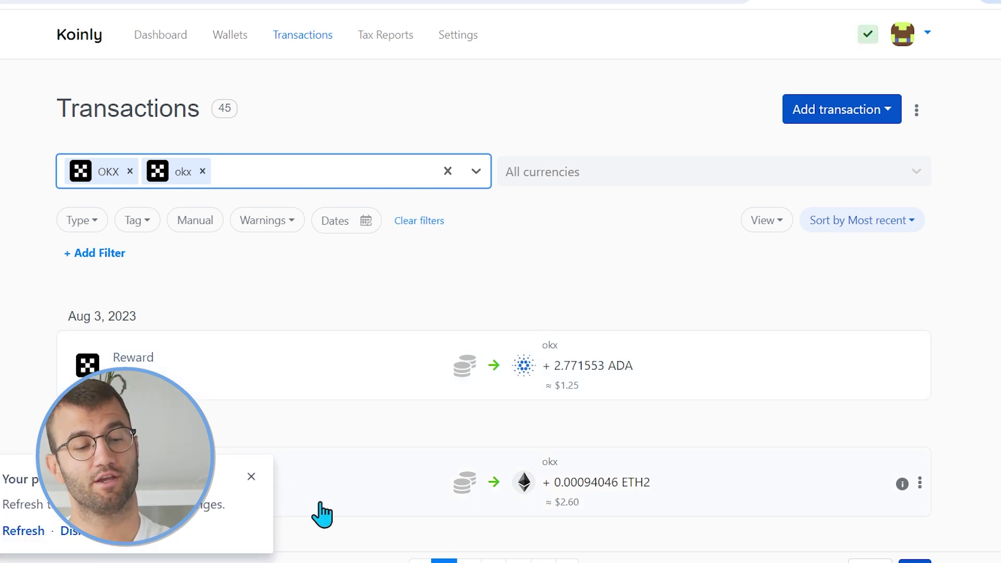
# - Close the refresh toast and scroll through the imported OKX reward transactions from July 2023
pyautogui.click(252, 477)
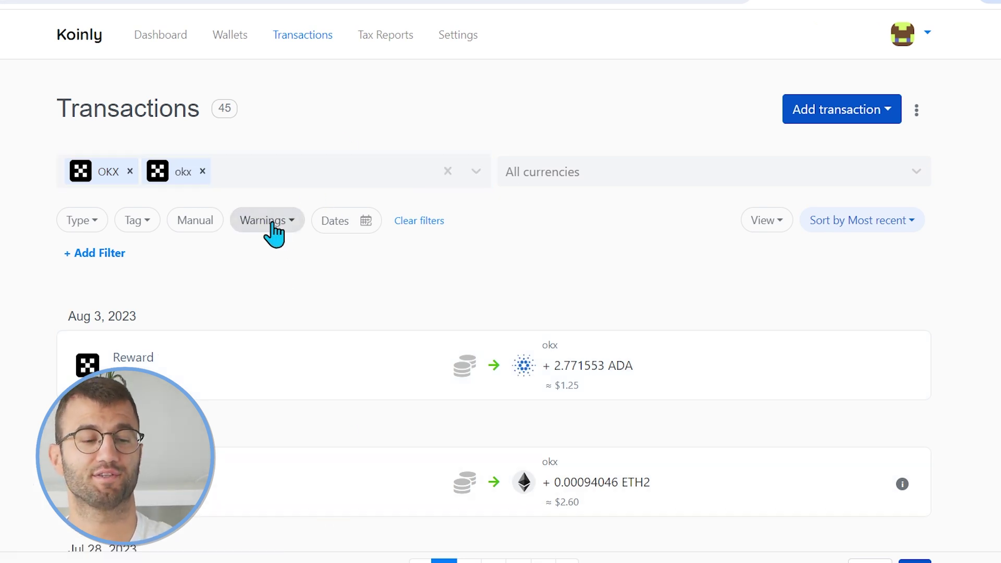
pyautogui.scroll(-2, 475, 248)
pyautogui.scroll(-4, 478, 266)
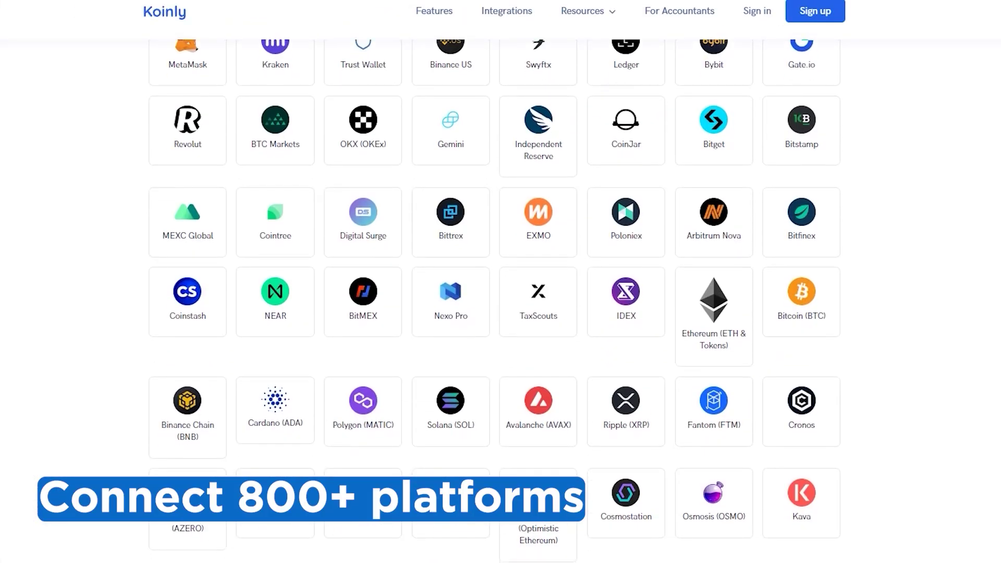
# - Scroll down Koinly's integrations page listing supported platforms
pyautogui.scroll(-5, 495, 301)
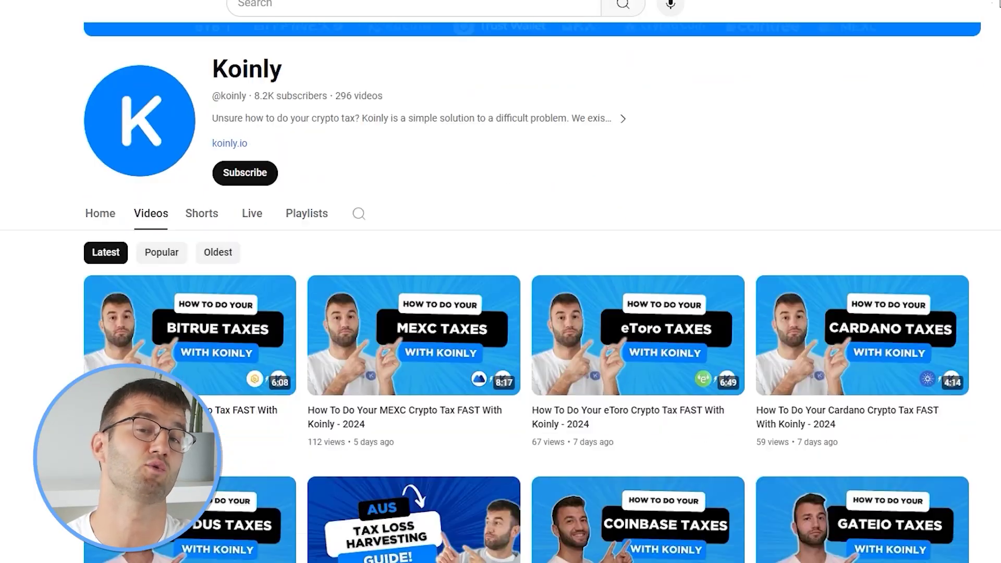
pyautogui.scroll(-3, 501, 292)
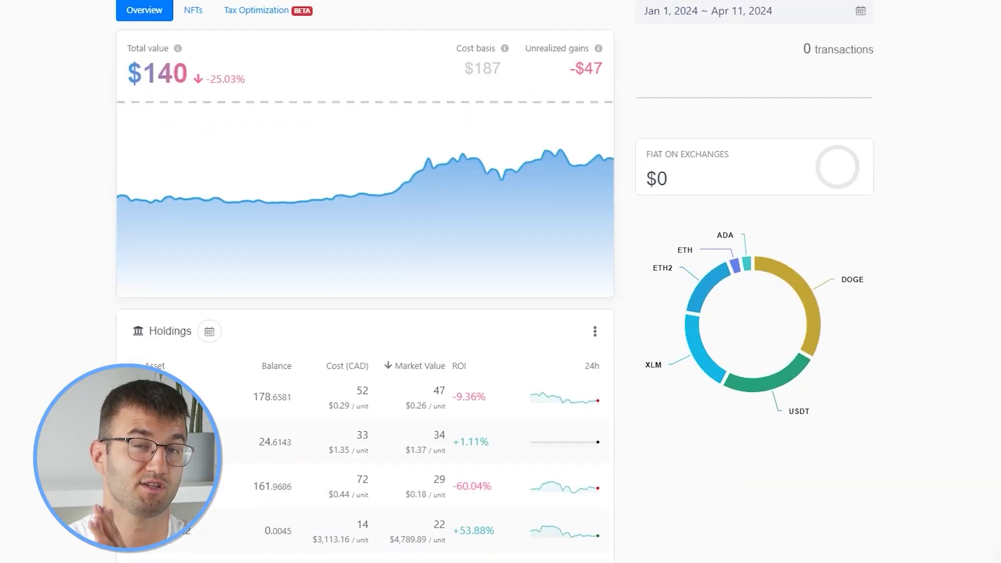
pyautogui.scroll(-2, 500, 282)
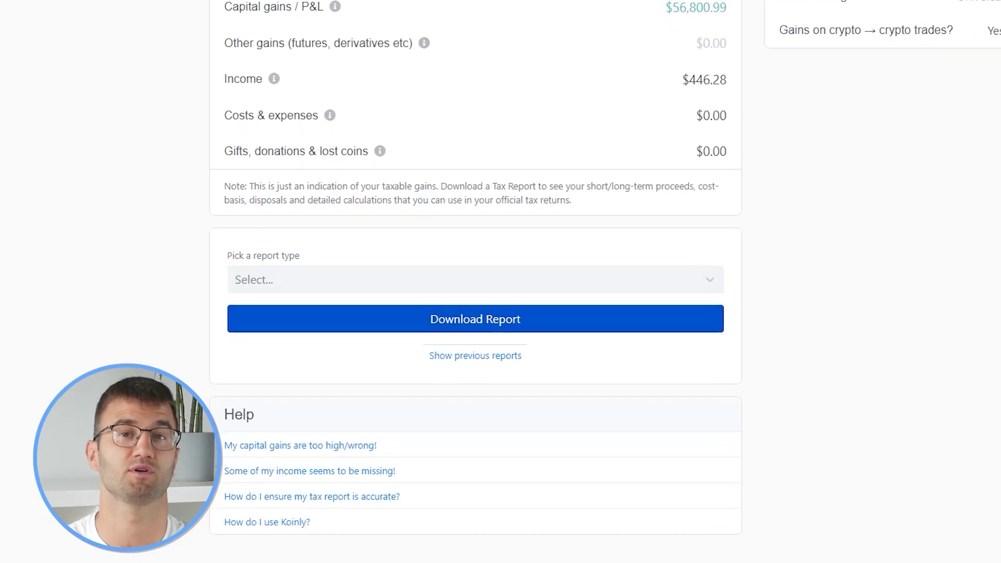
# - Pick ATO Report (myTax) as the report type and download it
pyautogui.click(469, 279)
pyautogui.click(339, 314)
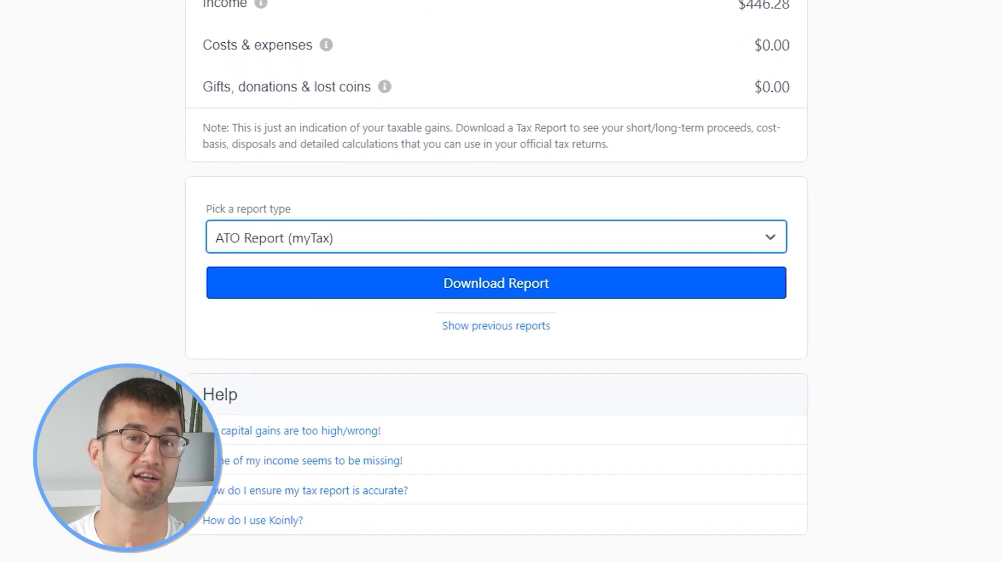
pyautogui.click(496, 283)
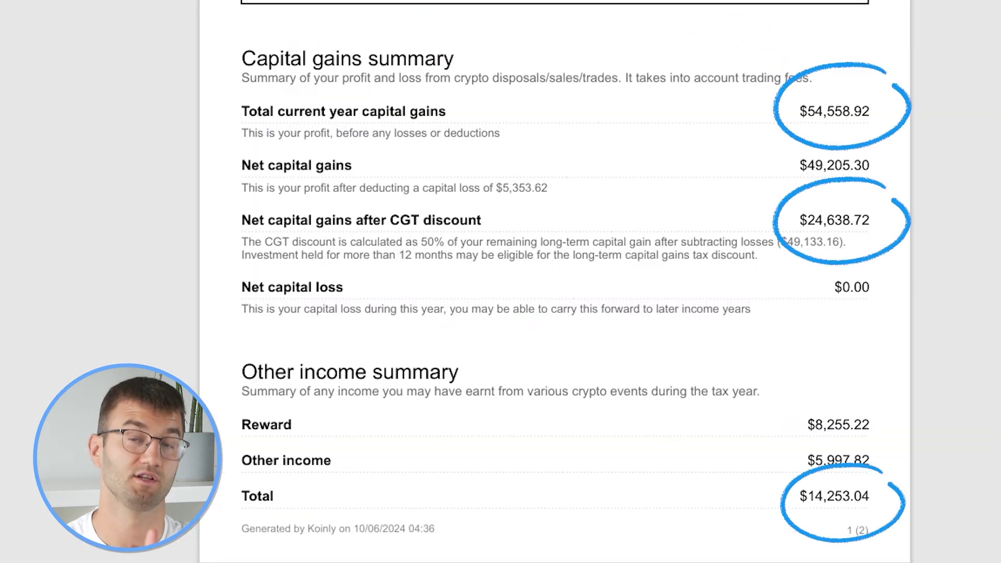